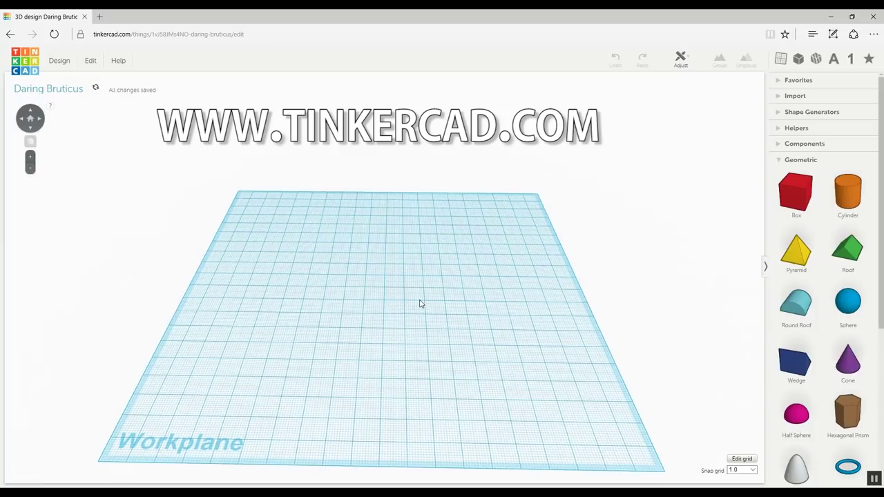
Stack repeated duplicates of the thin torus upward at even spacing to form the ribbed wall of the water tank.
left_click(781, 161)
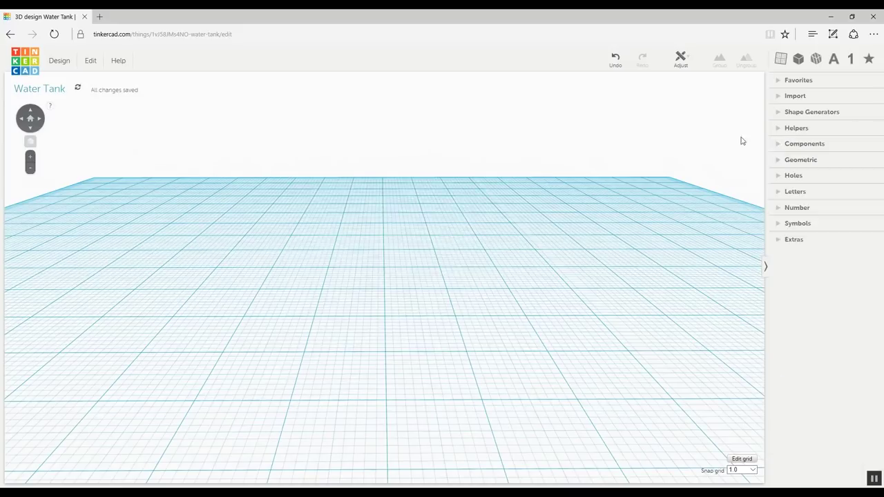
left_click(384, 284)
key("ctrl+d")
key("ctrl+d")
key("ctrl+d")
key("ctrl+d")
key("ctrl+d")
key("ctrl+d")
key("ctrl+d")
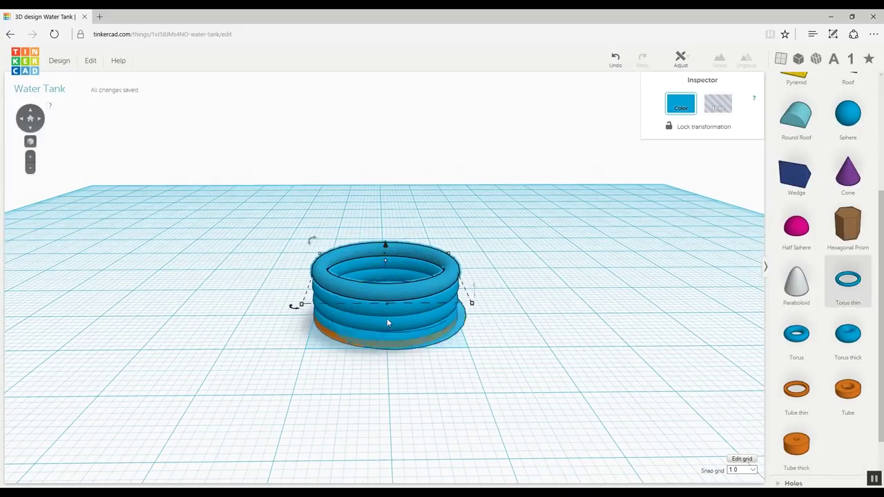
key("ctrl+d")
key("ctrl+d")
key("ctrl+d")
key("ctrl+d")
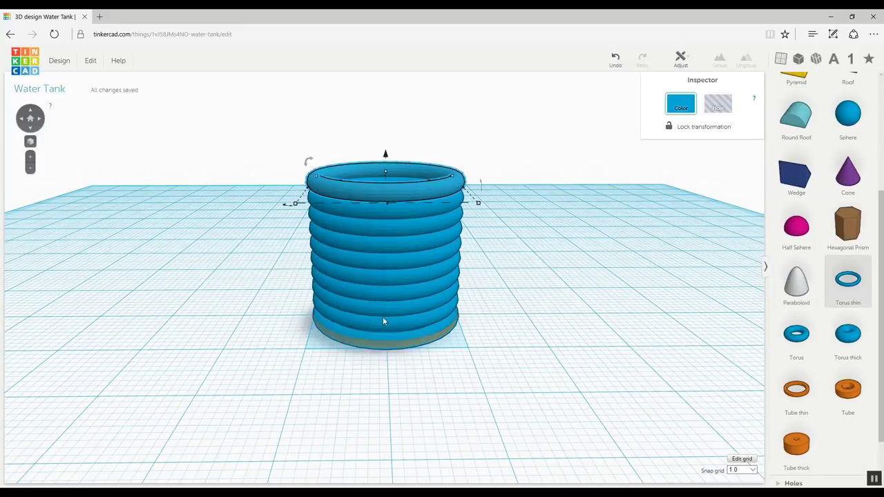
Add a cylinder, fit it inside the ribbed tank as a hole, and group them to hollow out the tank.
scroll(391, 337, "up", 2)
scroll(389, 290, "down", 3)
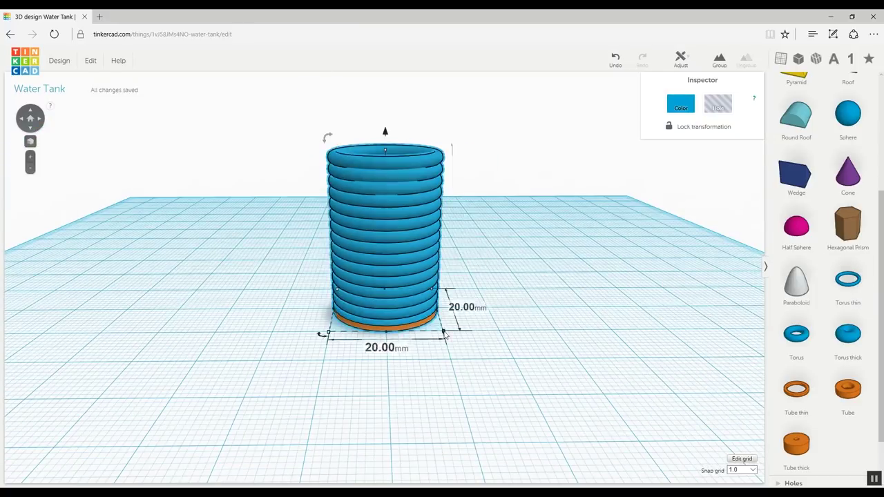
left_click_drag(848, 192, 233, 263)
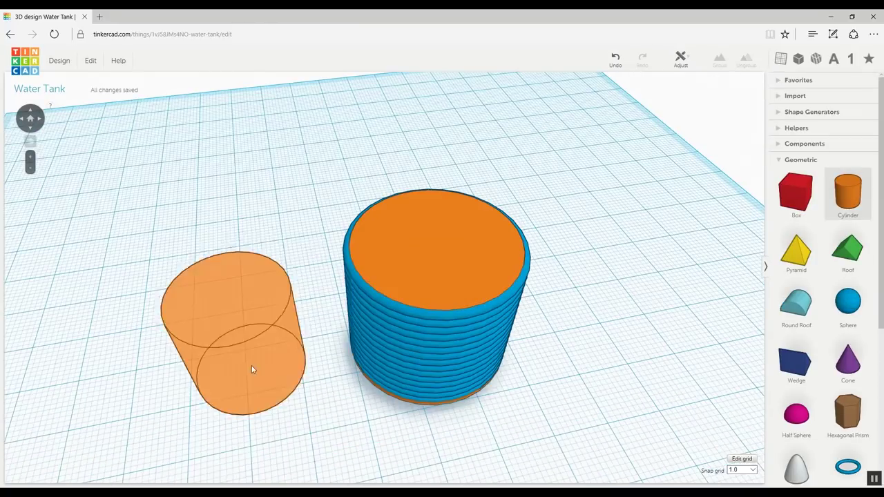
left_click_drag(325, 408, 355, 415)
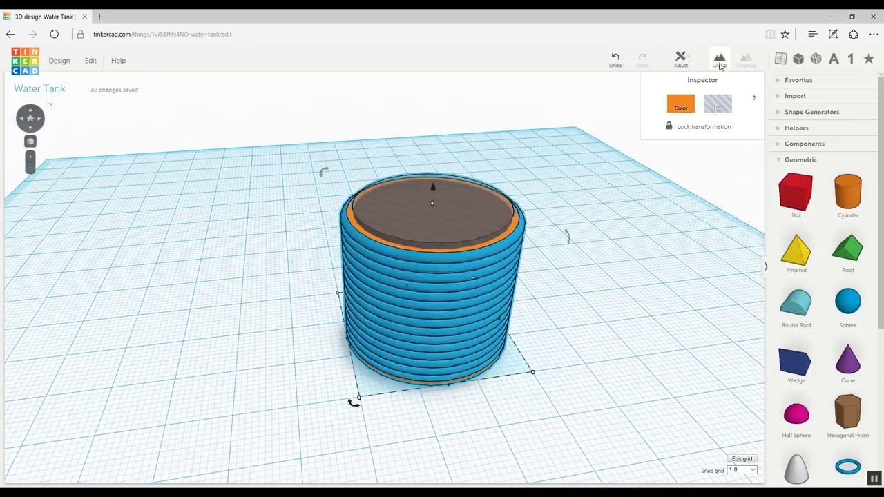
key("ctrl+g")
Make a flat round lid with a small off-centre opening from the cylinder beside the tank and group it.
left_click(308, 393)
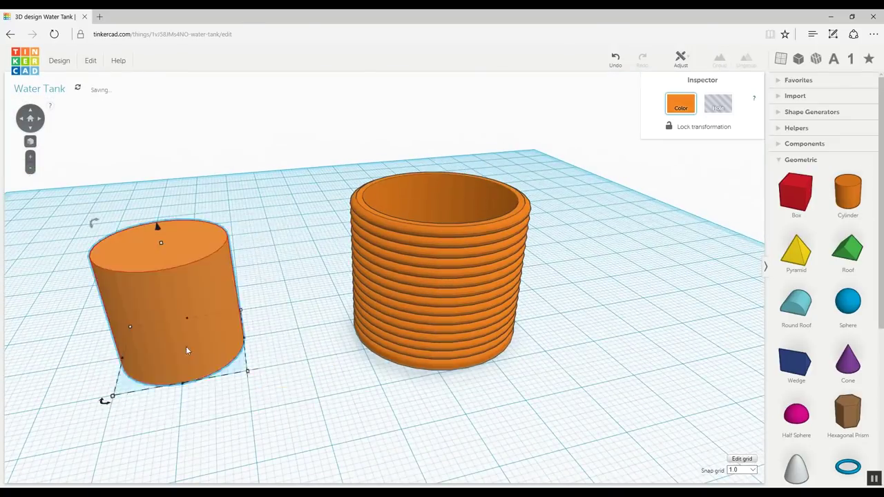
left_click(719, 59)
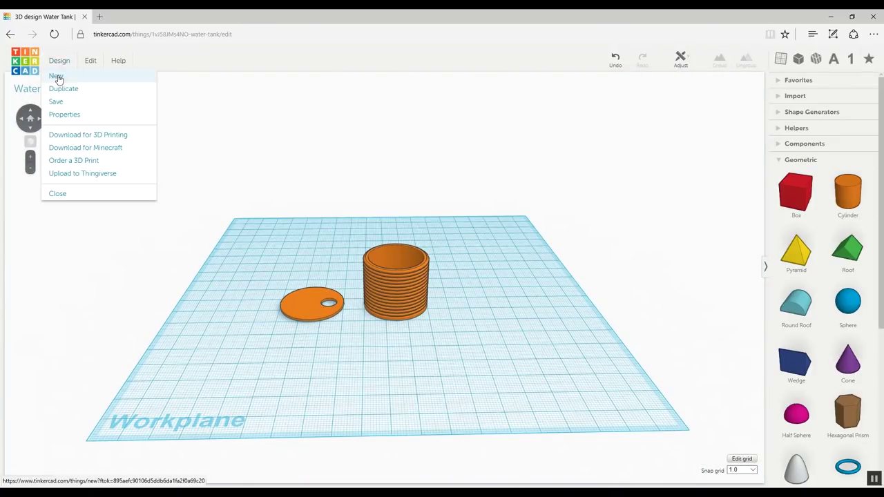
Download the water tank design for 3D printing as an STL file.
left_click(82, 140)
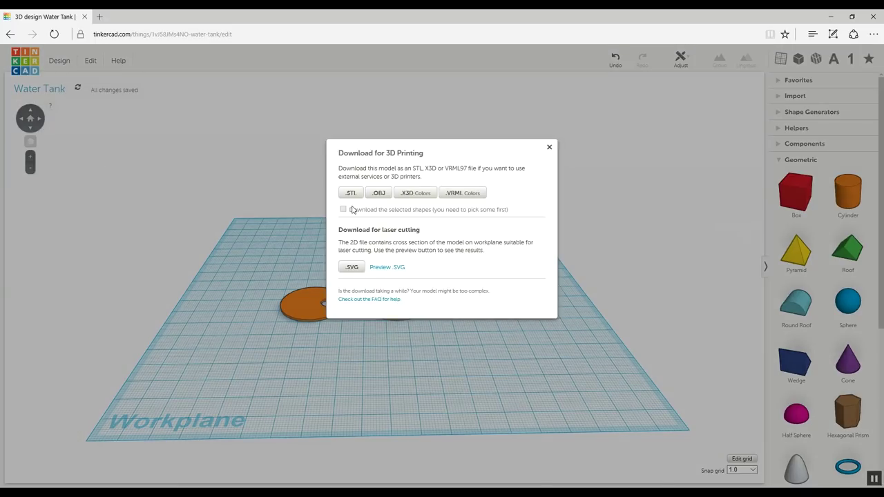
left_click(351, 194)
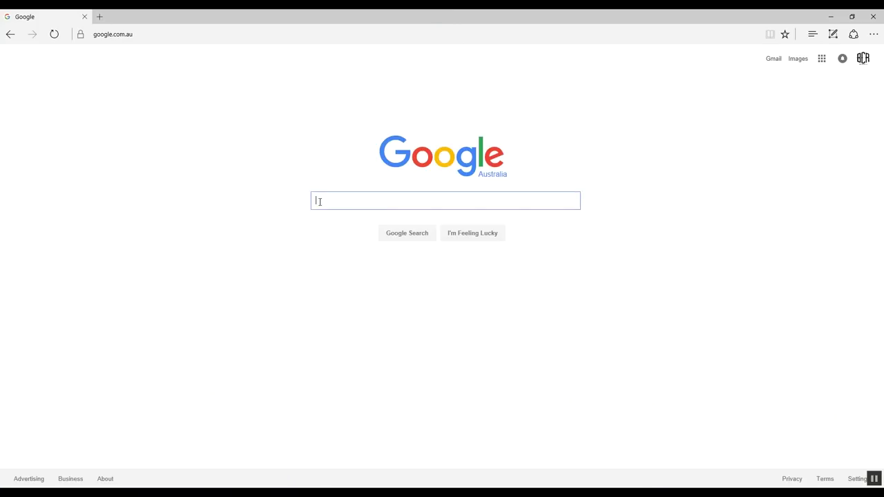
Search Google for "slic3er" and open the Slic3r G-code generator site.
type("slic")
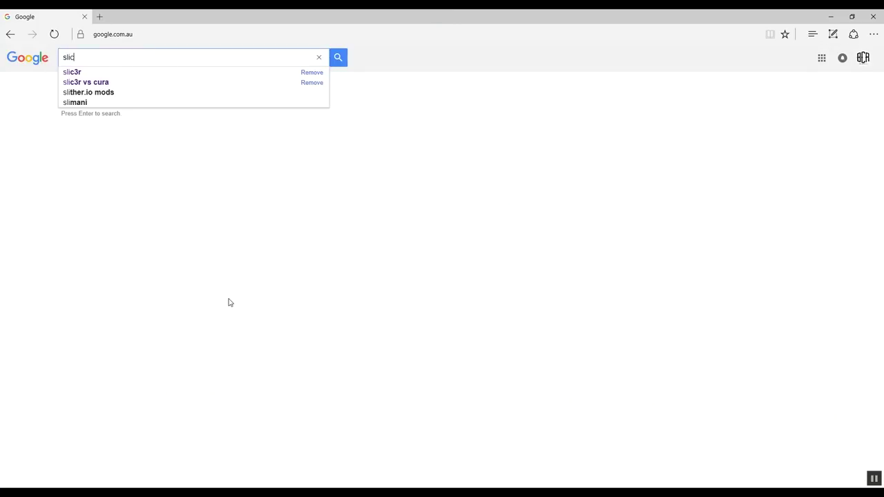
type("3er")
key("Return")
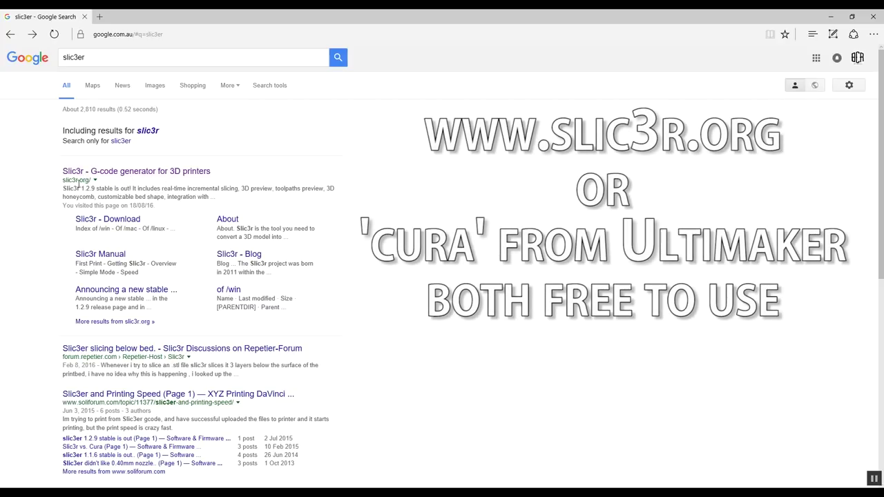
left_click(96, 174)
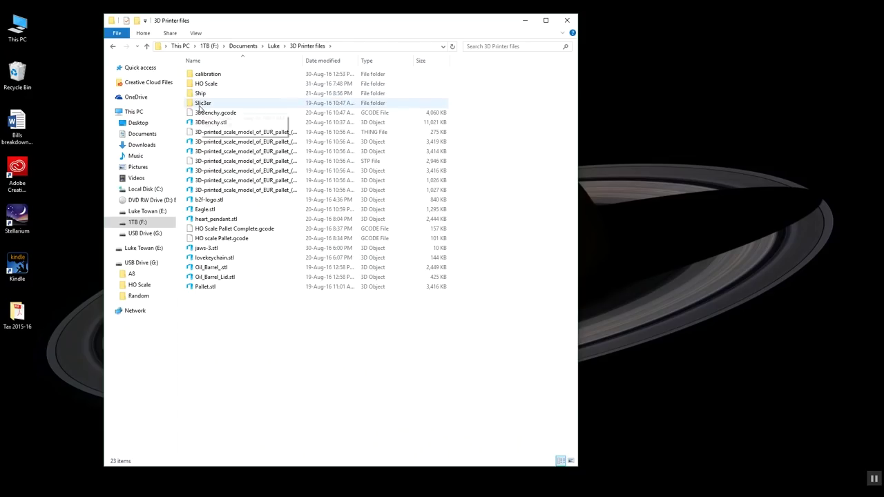
Launch slic3r.exe from the Slic3r folder inside the Slic3er folder and maximize the Slic3r window.
double_click(207, 102)
double_click(202, 74)
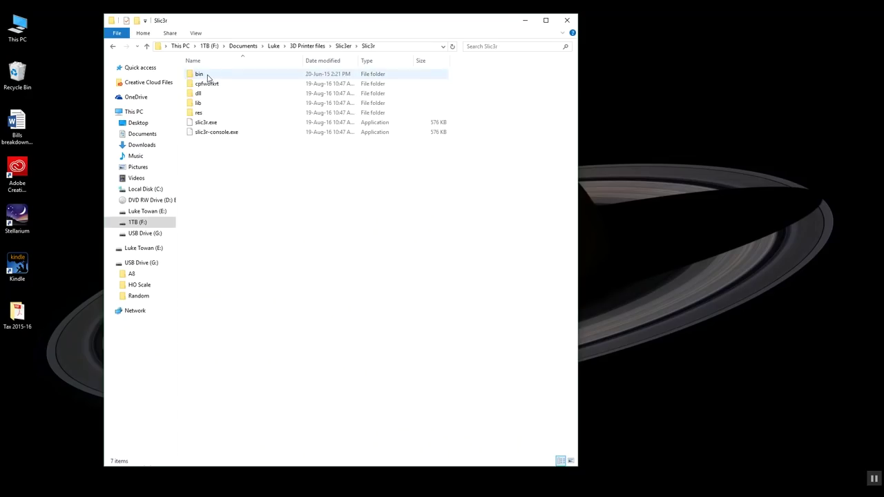
double_click(207, 126)
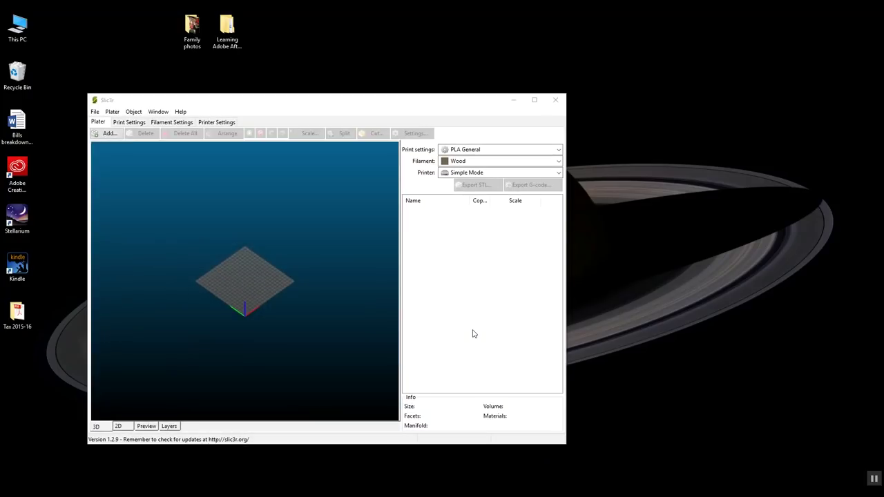
left_click(533, 101)
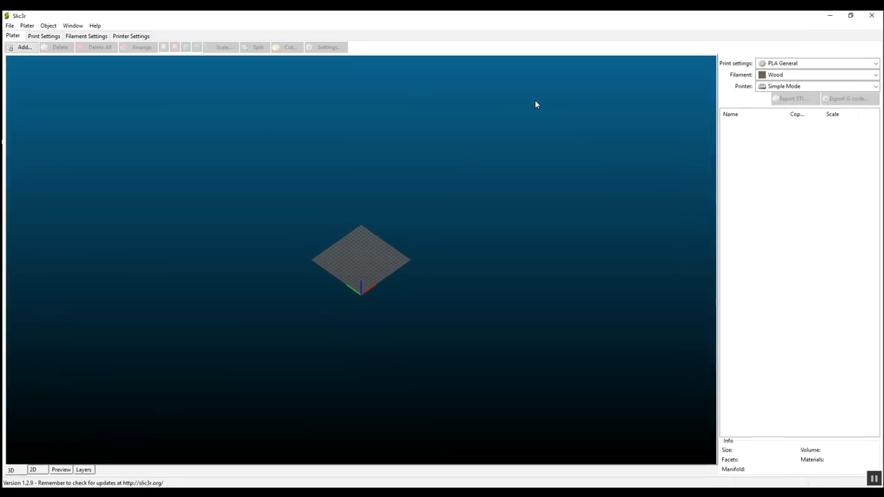
Add water_tank.stl from the Downloads folder to the print bed.
left_click(16, 47)
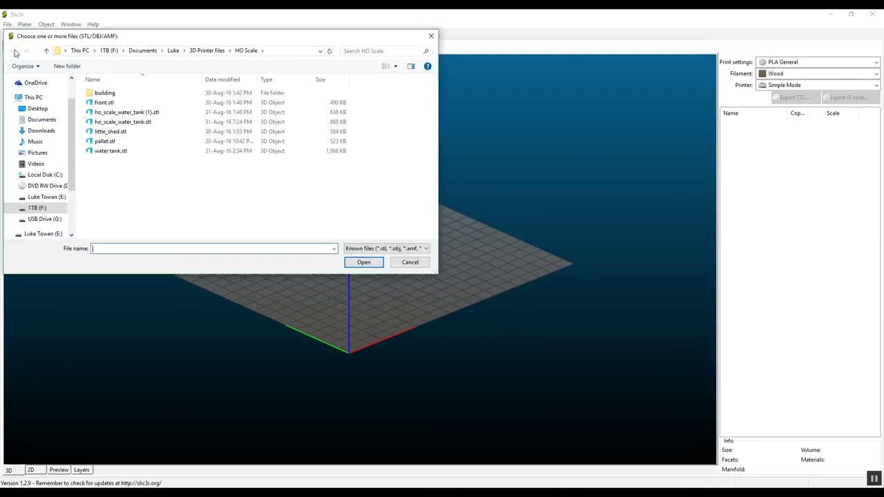
left_click(34, 132)
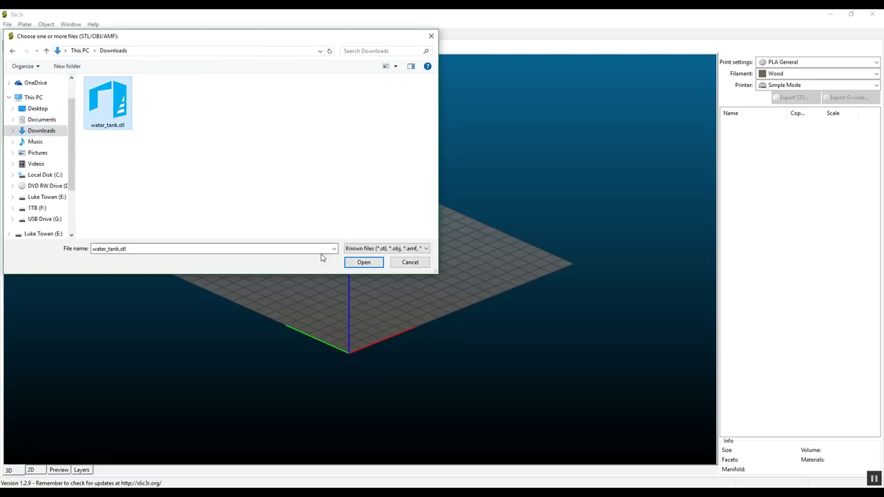
left_click(364, 263)
left_click(446, 301)
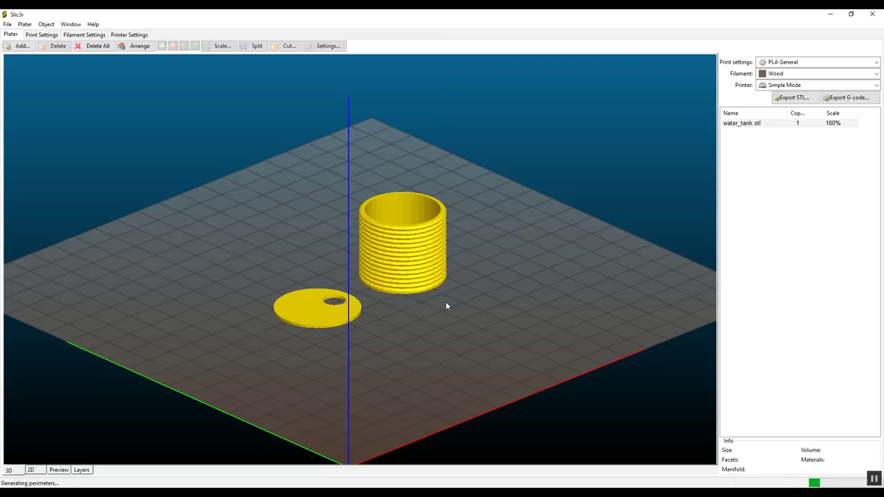
Set the filament to PLA and export the G-code as water_tank.gcode to the HO Scale folder on the USB drive.
left_click_drag(445, 301, 413, 302)
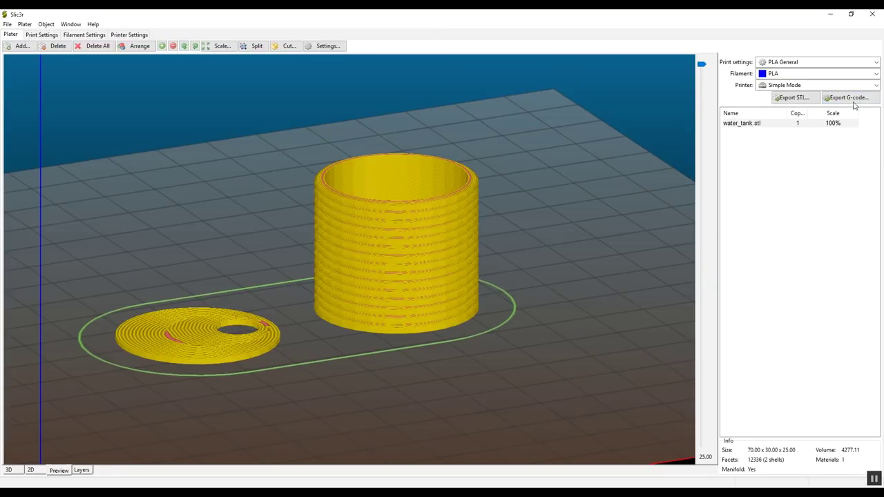
left_click(854, 101)
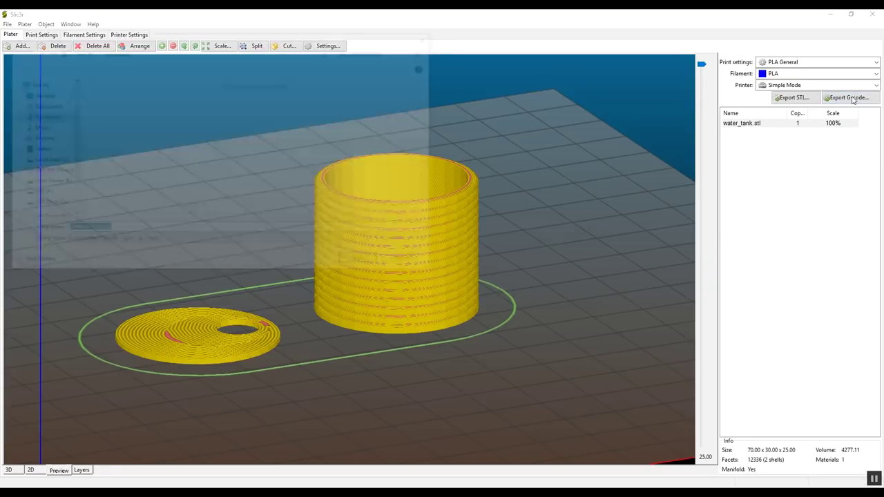
scroll(43, 187, "down", 3)
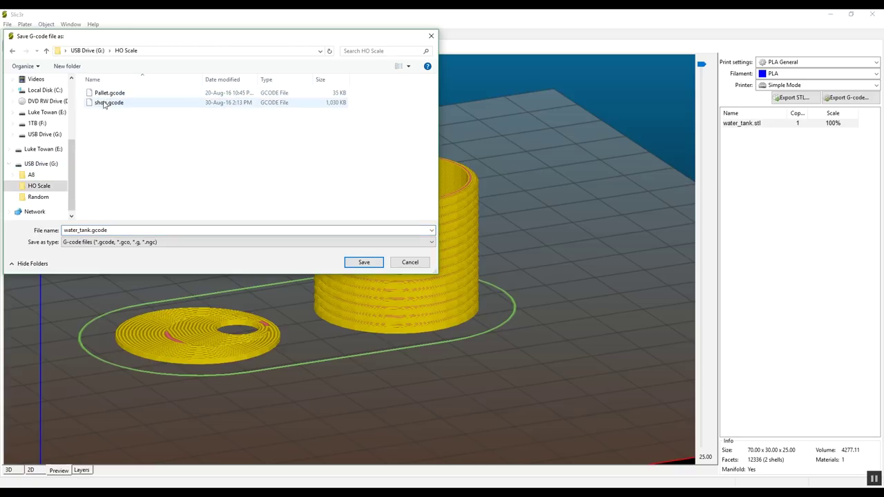
left_click(364, 263)
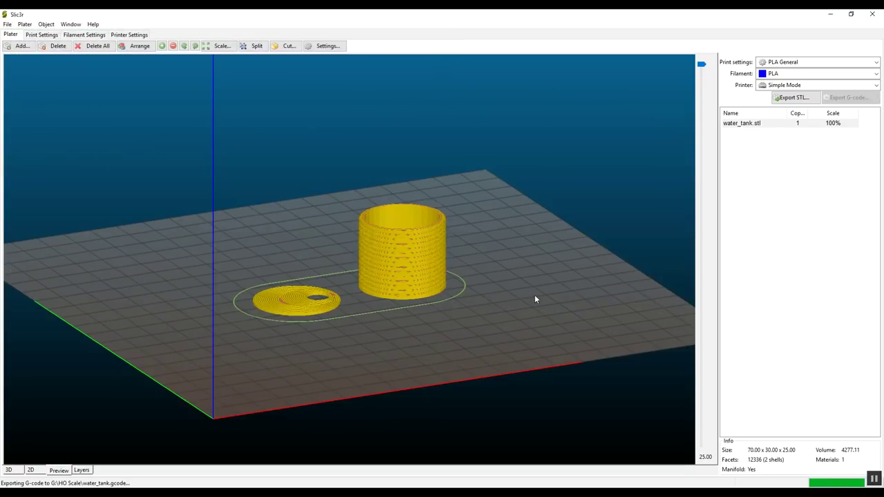